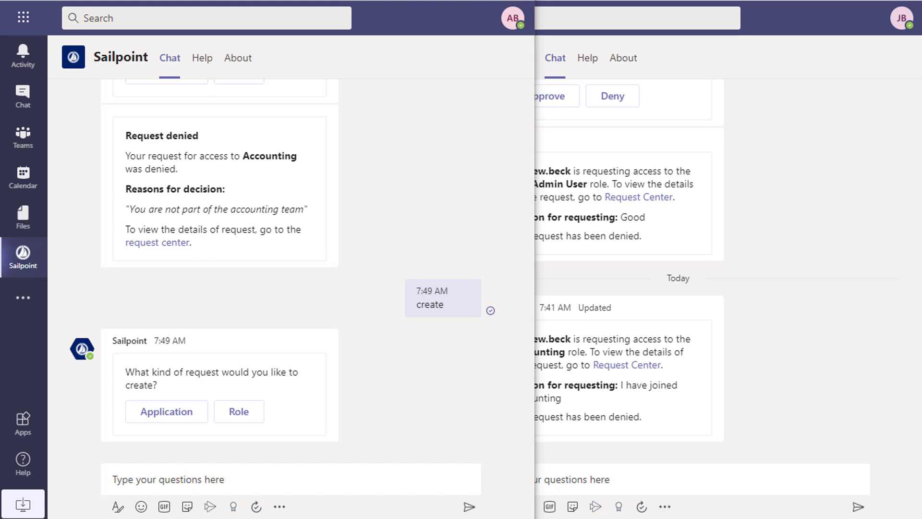
# - Start a role request for the Accounting role, requested for MYSELF, and begin the comment
pyautogui.click(246, 413)
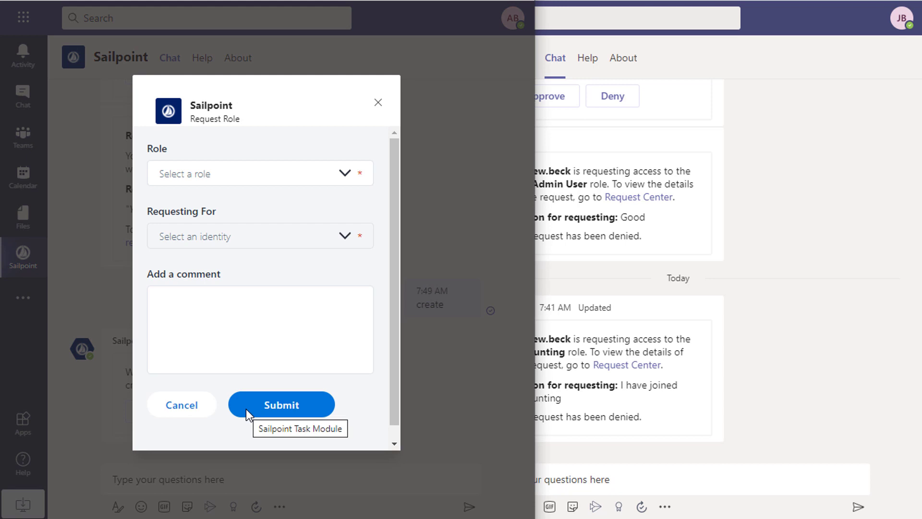
pyautogui.click(347, 178)
pyautogui.click(284, 213)
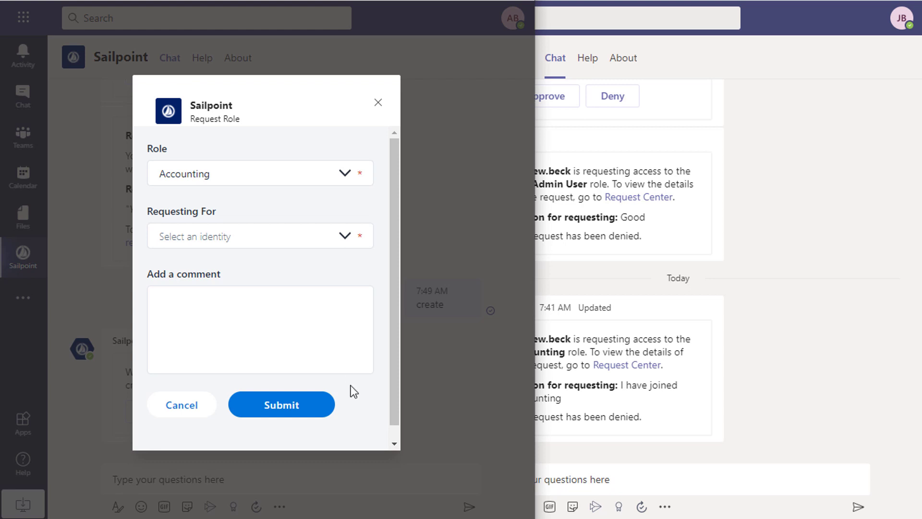
pyautogui.click(341, 238)
pyautogui.click(261, 270)
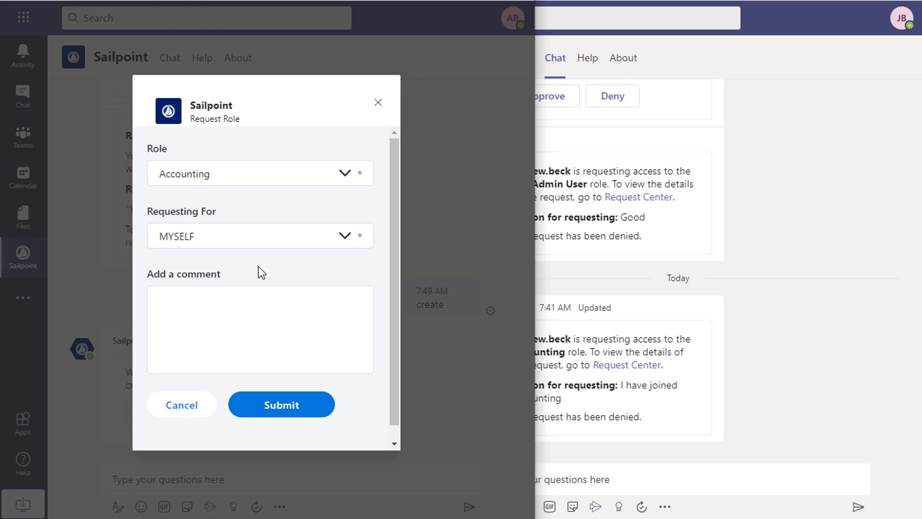
pyautogui.click(232, 302)
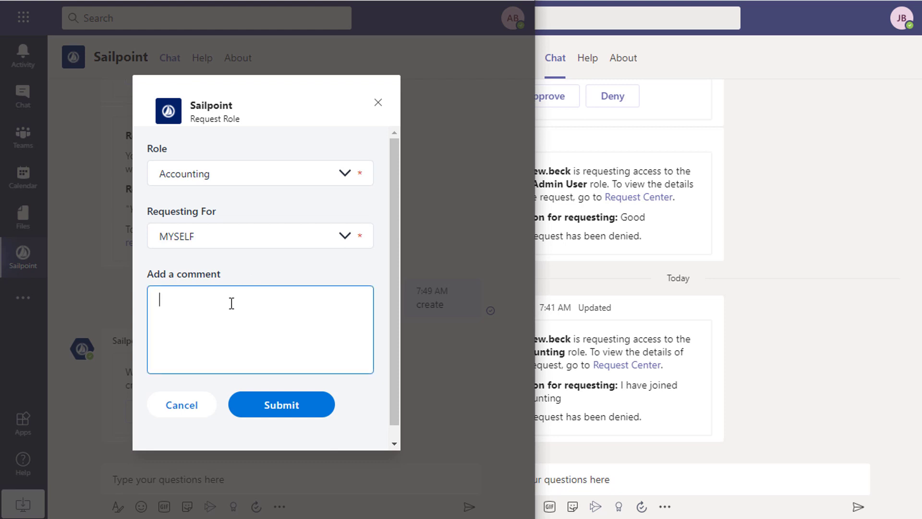
pyautogui.write('I have just joined the Accounting team.')
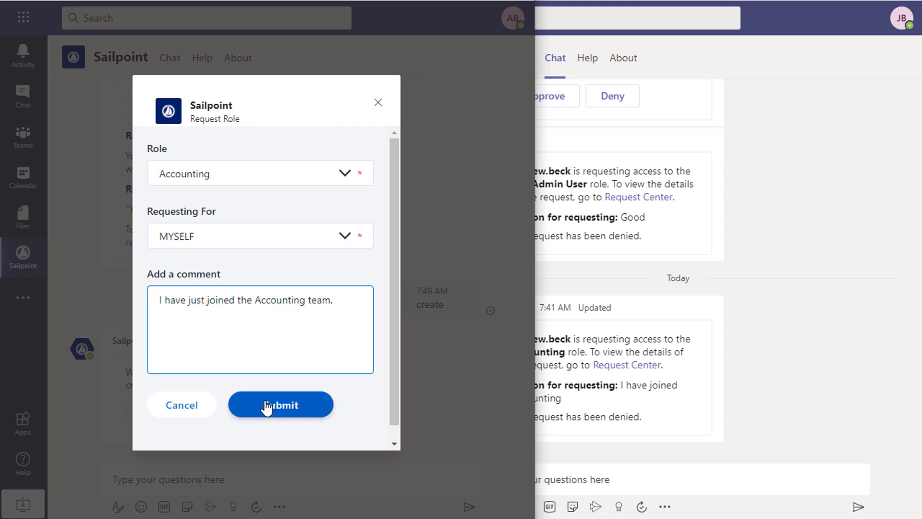
# - Submit the Accounting role request so it goes to james.bond for approval
pyautogui.click(264, 401)
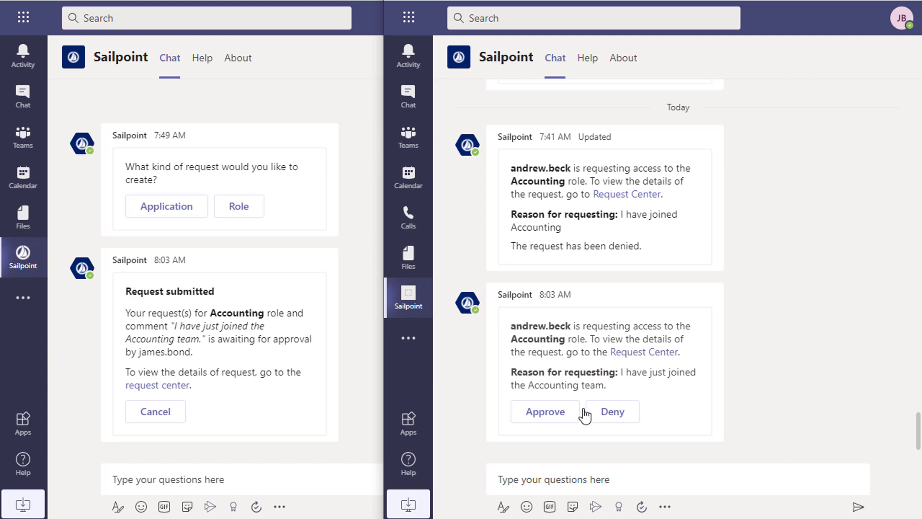
pyautogui.moveTo(613, 412)
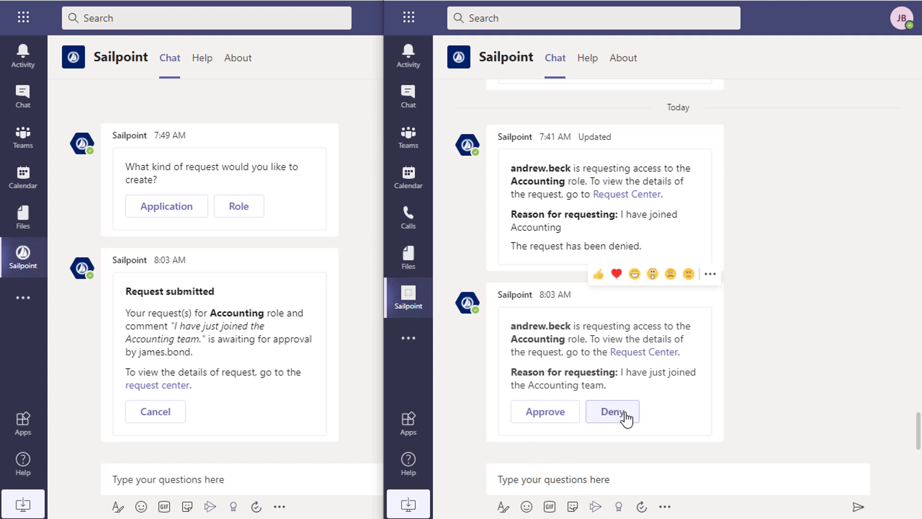
# - On the approver's card, deny the Accounting request with the comment 'Deny'
pyautogui.click(613, 411)
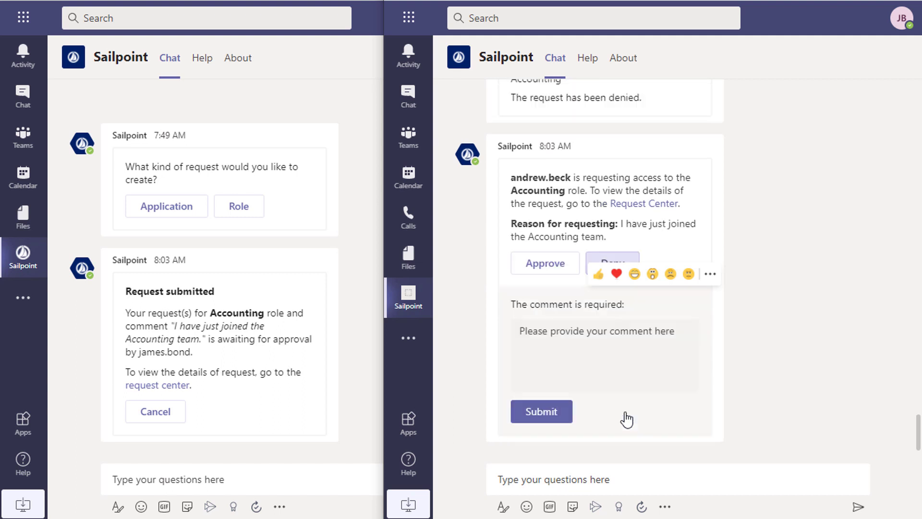
pyautogui.click(575, 347)
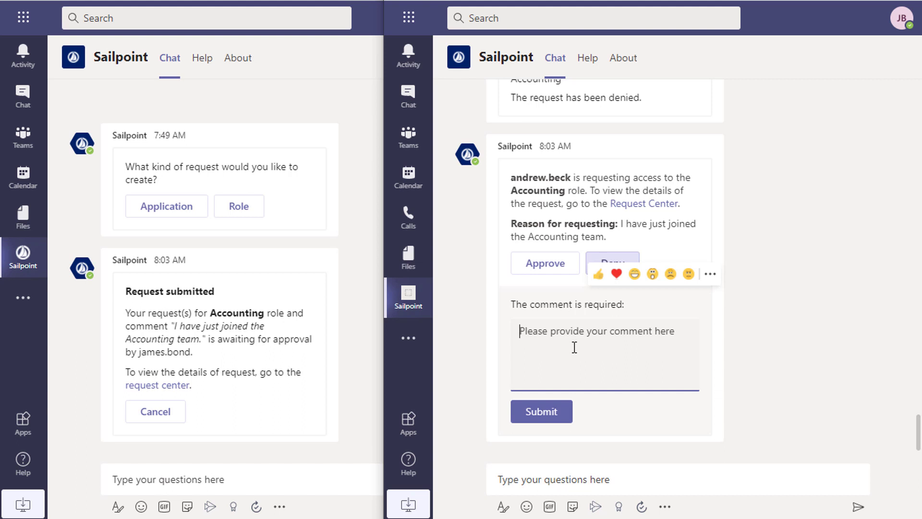
pyautogui.write('Deny')
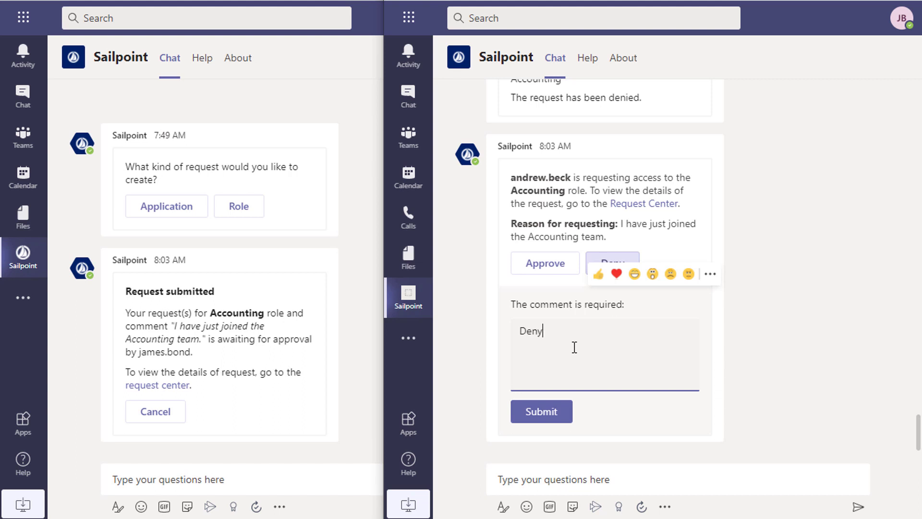
pyautogui.click(526, 413)
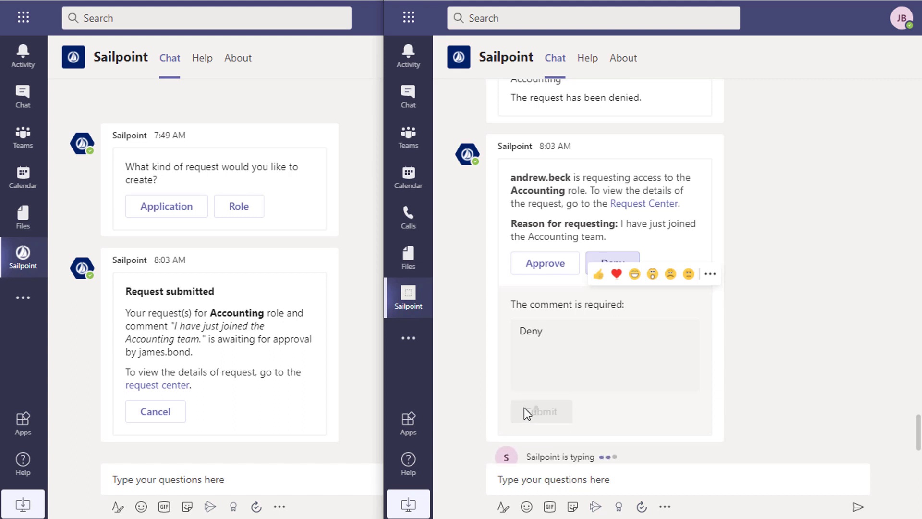
# - Bring the requester's Teams window forward to see the denied Accounting request
pyautogui.click(354, 328)
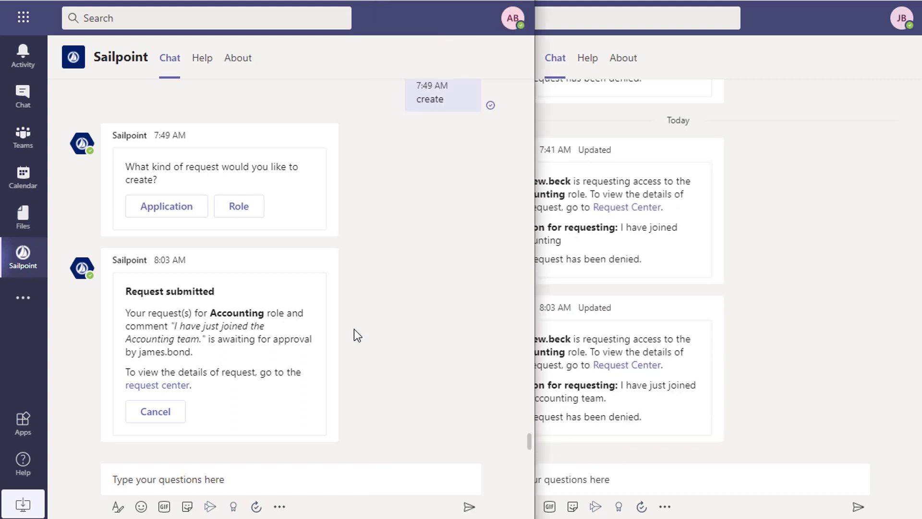